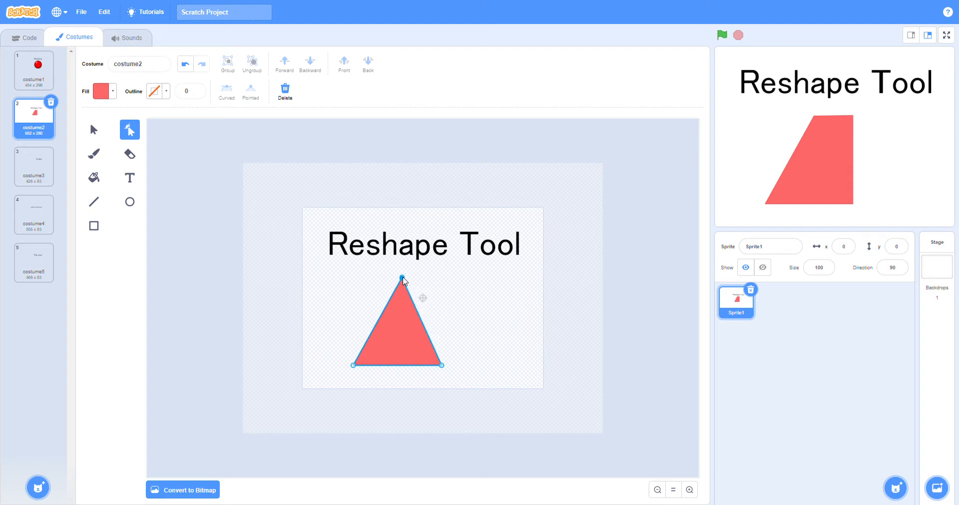
# Step: Adjust the apex of the red triangle in costume2 with the Reshape tool and deselect the shape
pyautogui.moveTo(403, 275); pyautogui.dragTo(402, 276)
pyautogui.click(413, 278)
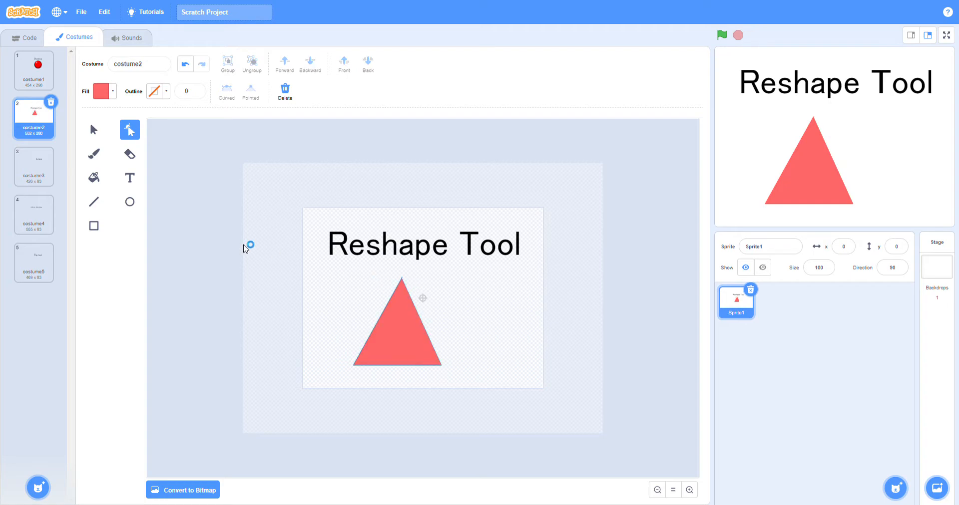
# Step: In costume3, draw a closed eight-sided outline below the "Lines" heading from connected black lines 1 wide
pyautogui.click(46, 165)
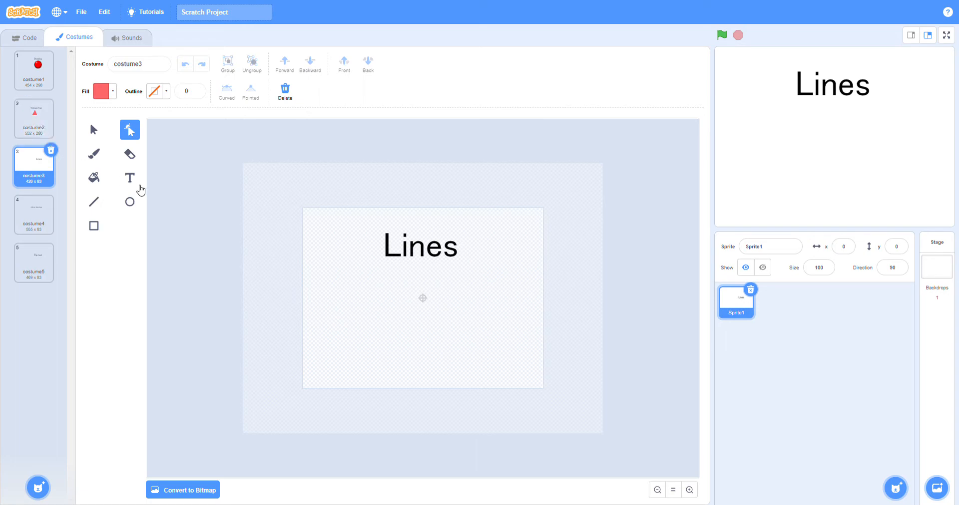
pyautogui.click(93, 202)
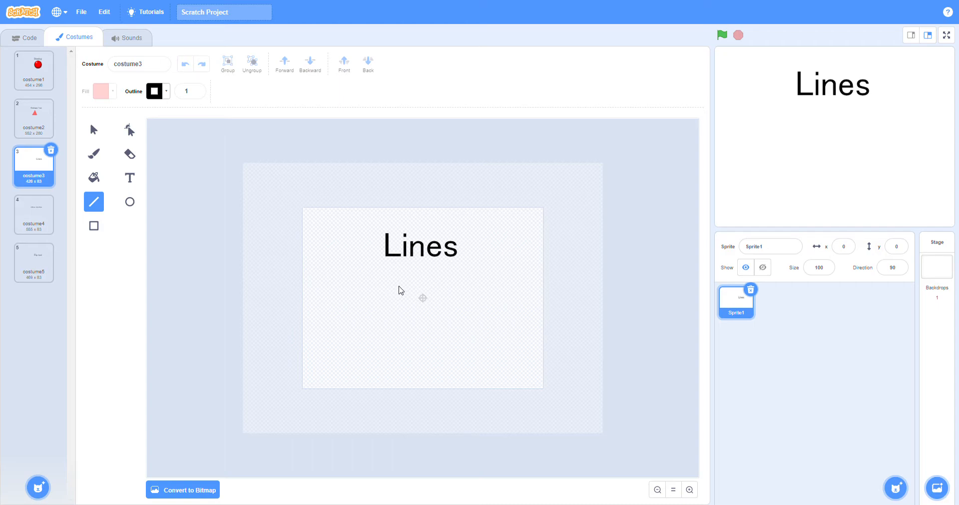
pyautogui.moveTo(390, 288); pyautogui.dragTo(393, 349)
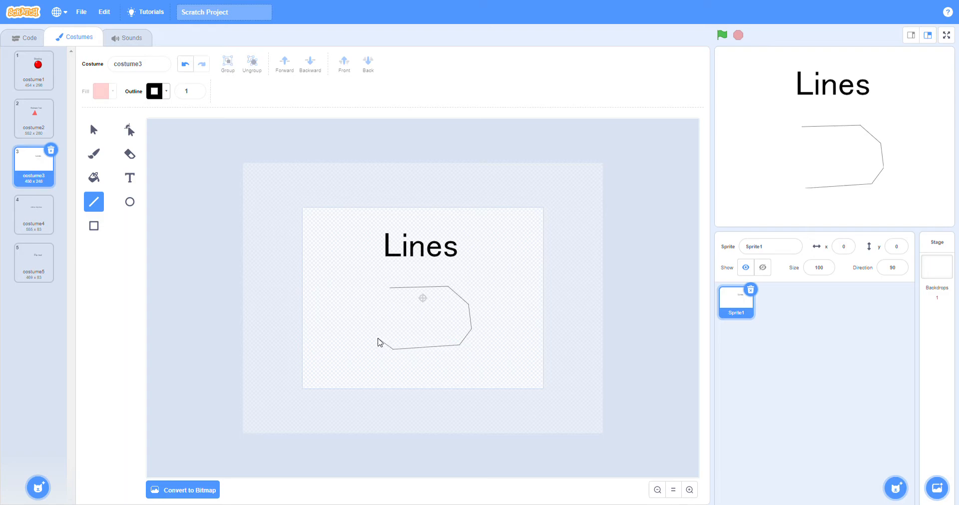
pyautogui.moveTo(378, 323); pyautogui.dragTo(374, 308)
pyautogui.moveTo(373, 308); pyautogui.dragTo(390, 288)
# Step: Fill the closed eight-sided shape with light cyan
pyautogui.click(94, 130)
pyautogui.click(400, 297)
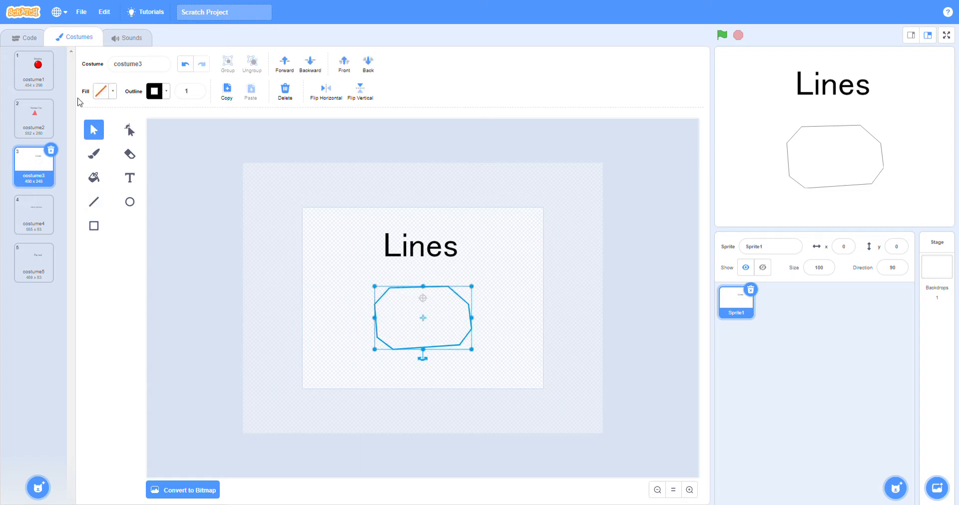
pyautogui.click(105, 91)
pyautogui.moveTo(126, 176); pyautogui.dragTo(103, 176)
pyautogui.click(161, 164)
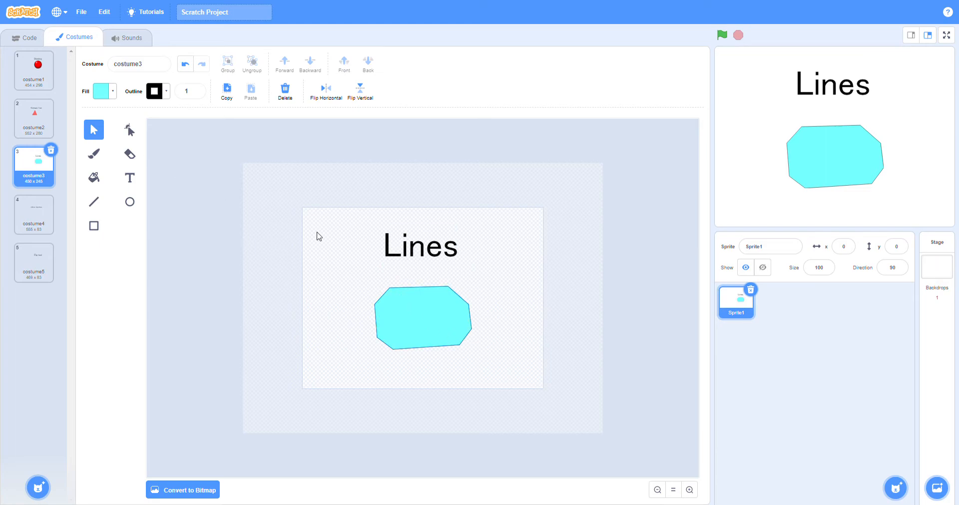
# Step: Change the eight-sided shape's outline to red by setting its brightness to 100
pyautogui.click(162, 91)
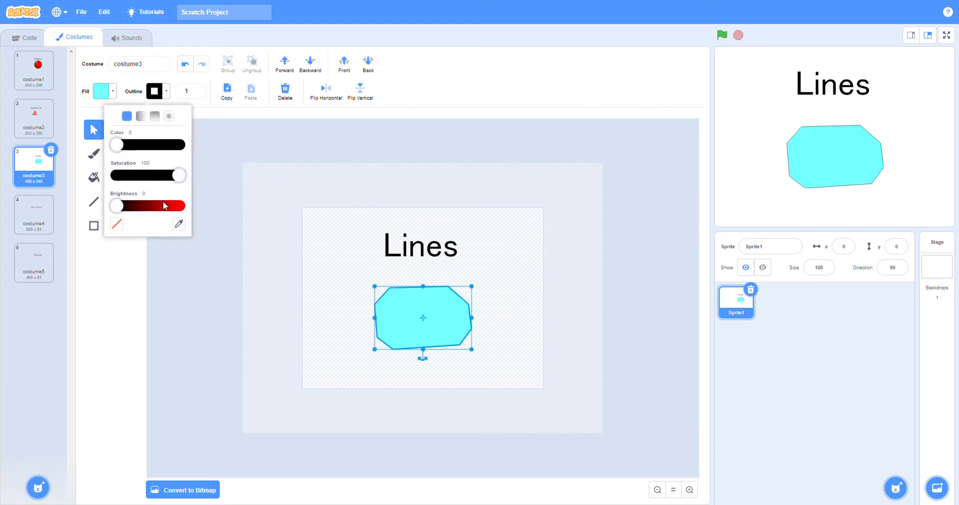
pyautogui.moveTo(116, 210); pyautogui.dragTo(208, 212)
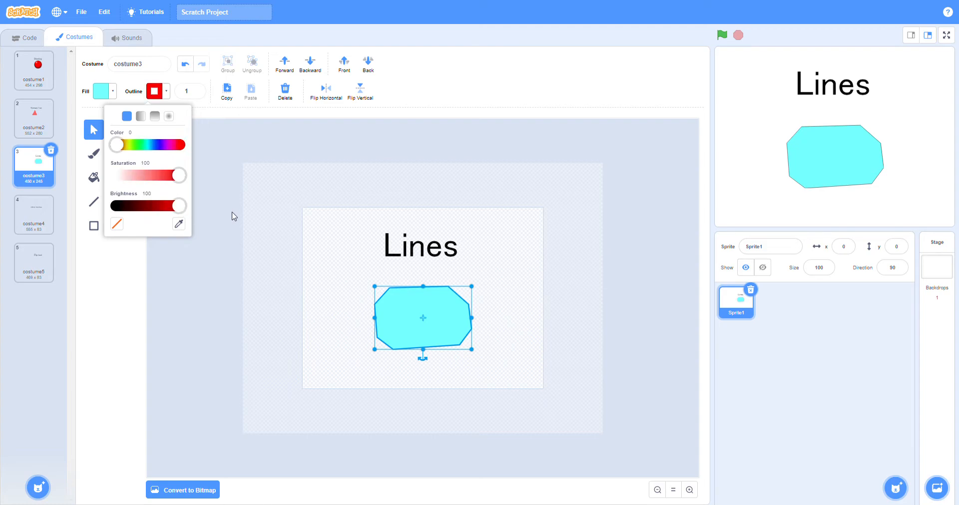
pyautogui.click(232, 216)
# Step: Switch to costume4, "Other Sprites", and add the Button3 sprite from the sprite library
pyautogui.click(50, 210)
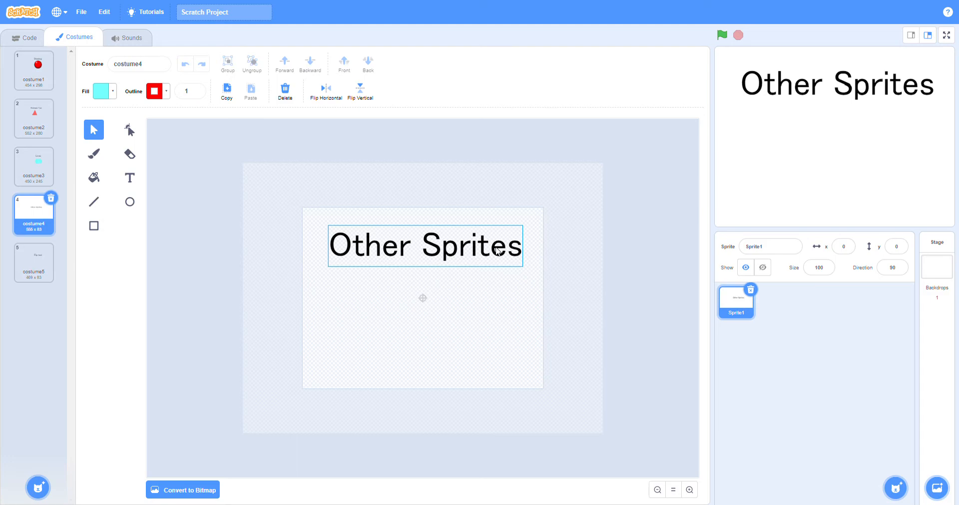
pyautogui.moveTo(894, 489)
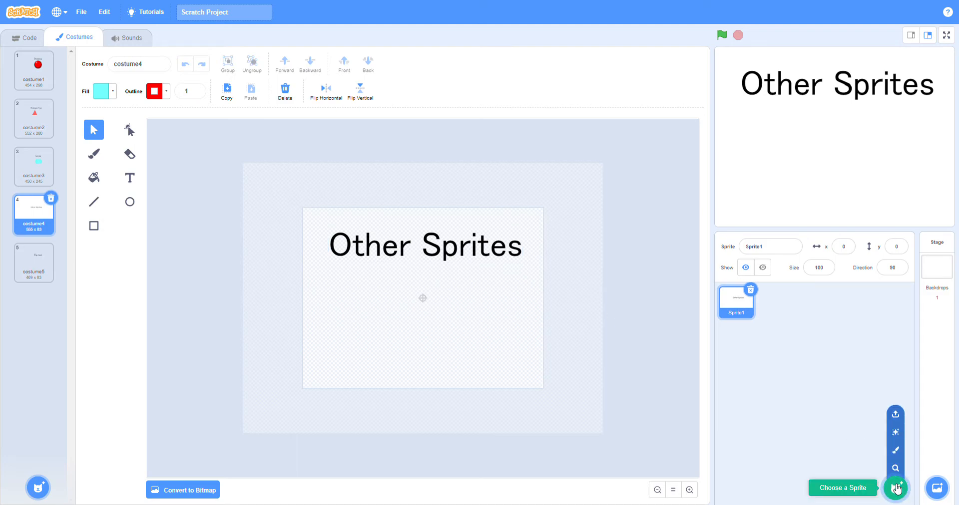
pyautogui.click(896, 489)
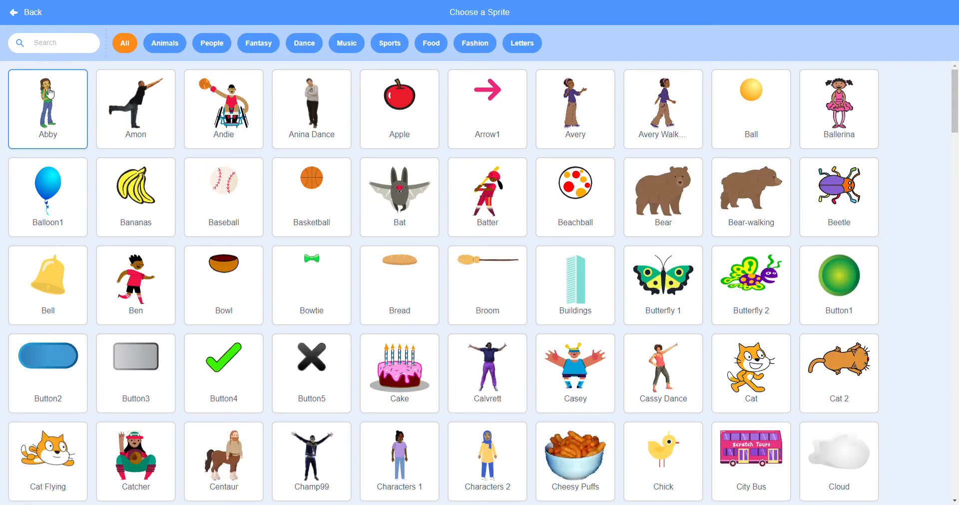
pyautogui.click(145, 393)
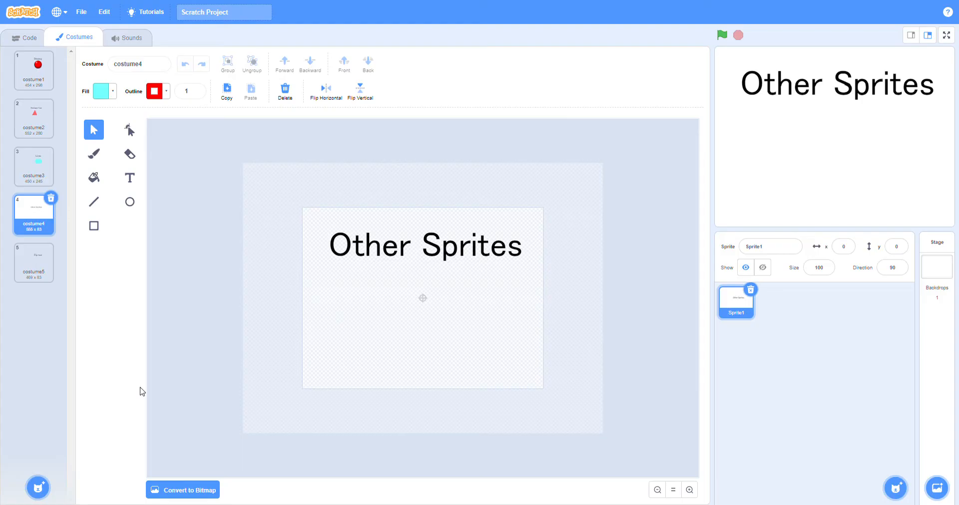
# Step: Copy all of the gray button artwork from Button3's button3-a costume into Sprite1's costume4, keeping the original intact
pyautogui.click(70, 40)
pyautogui.moveTo(210, 153); pyautogui.dragTo(635, 441)
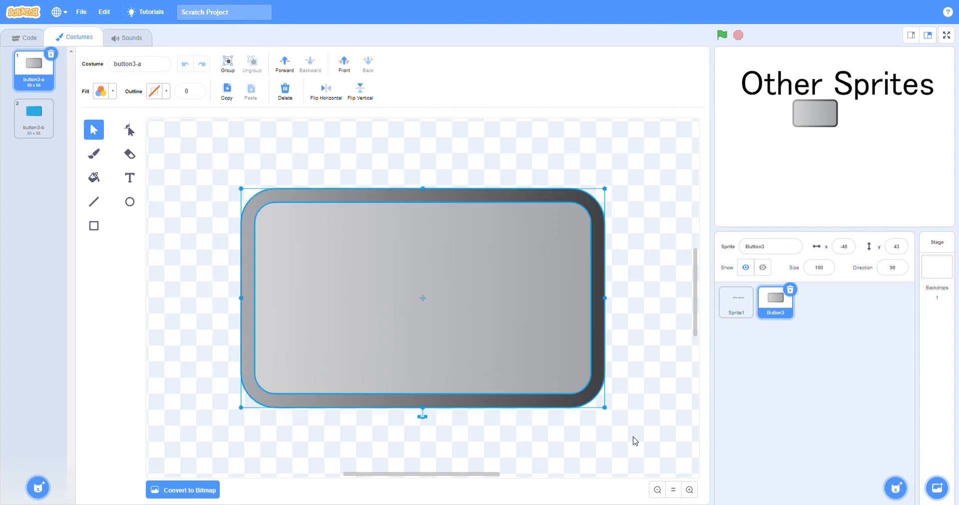
pyautogui.hotkey('ctrl', 'x')
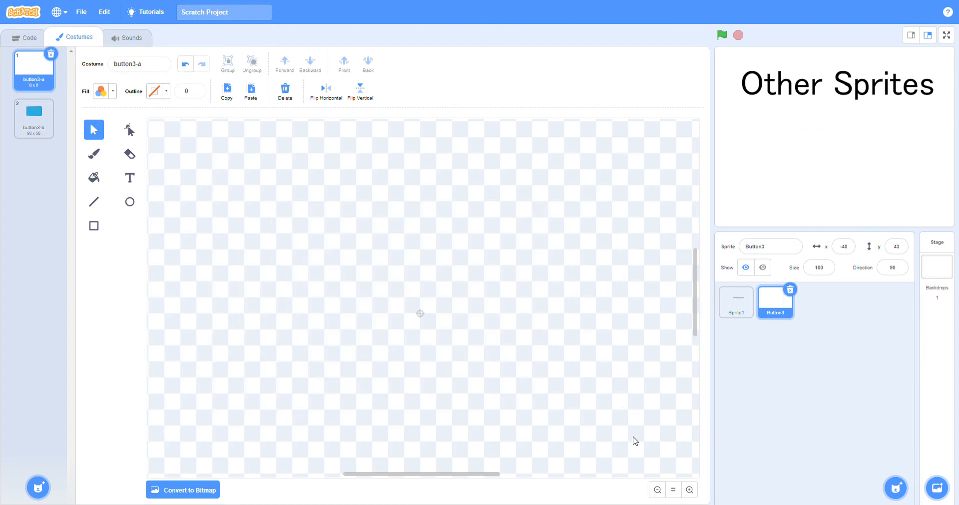
pyautogui.hotkey('ctrl', 'z')
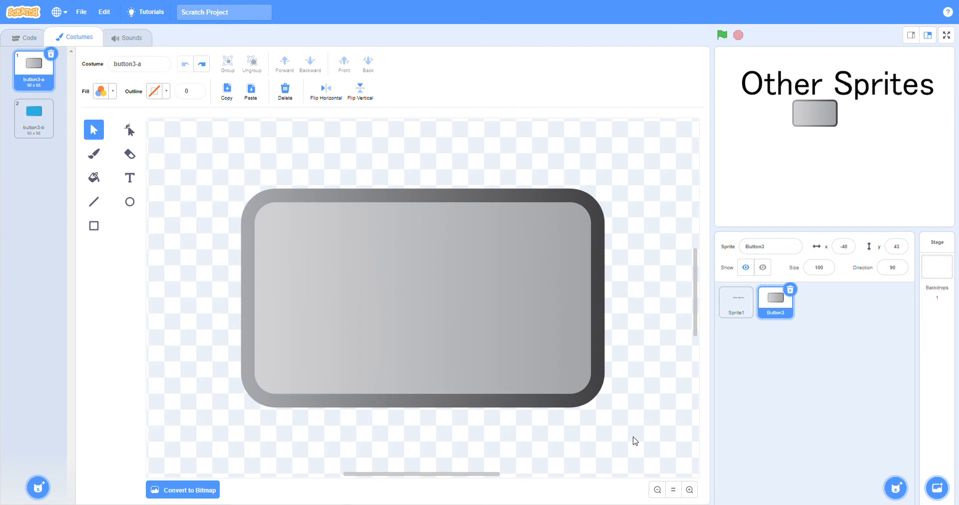
pyautogui.moveTo(200, 172); pyautogui.dragTo(623, 434)
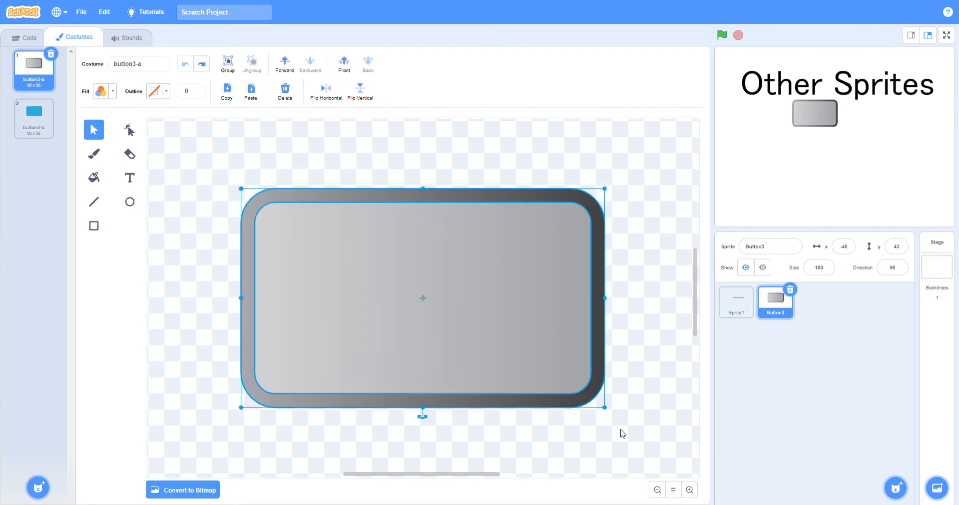
pyautogui.click(735, 303)
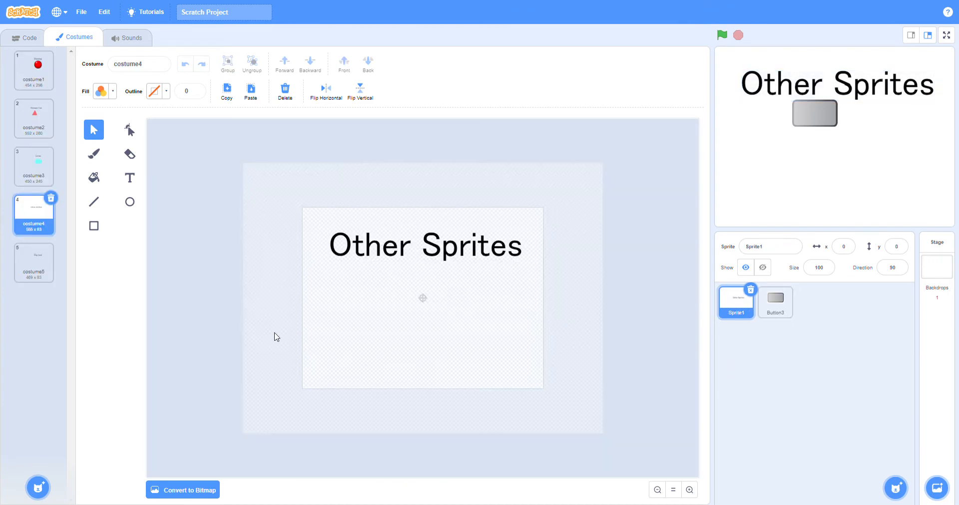
pyautogui.hotkey('ctrl', 'v')
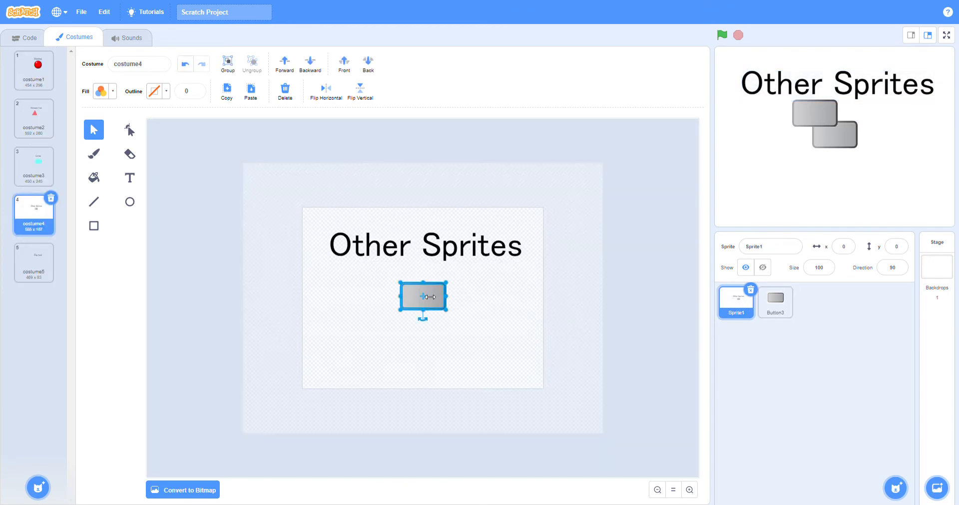
# Step: Delete the pasted button's dark border and stretch the remaining light gray rectangle into a rounded square
pyautogui.moveTo(440, 302); pyautogui.dragTo(514, 303)
pyautogui.click(472, 311)
pyautogui.press('Delete')
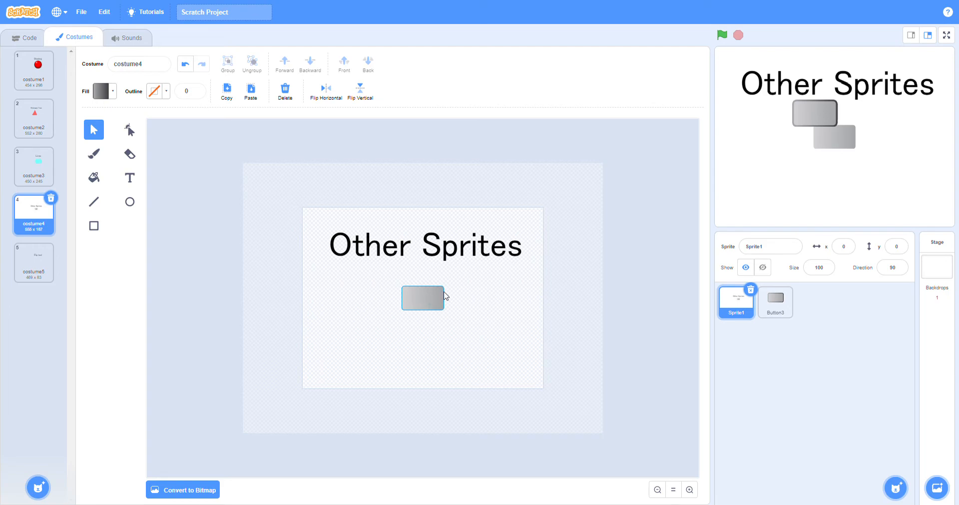
pyautogui.click(444, 296)
pyautogui.moveTo(445, 299); pyautogui.dragTo(451, 337)
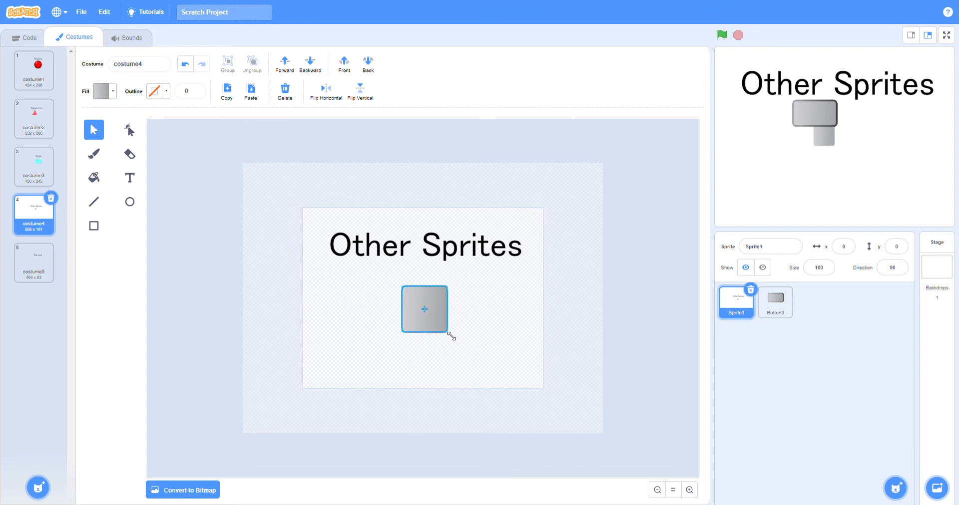
# Step: Replace the rounded square's gradient with a solid blue fill at full saturation
pyautogui.click(104, 93)
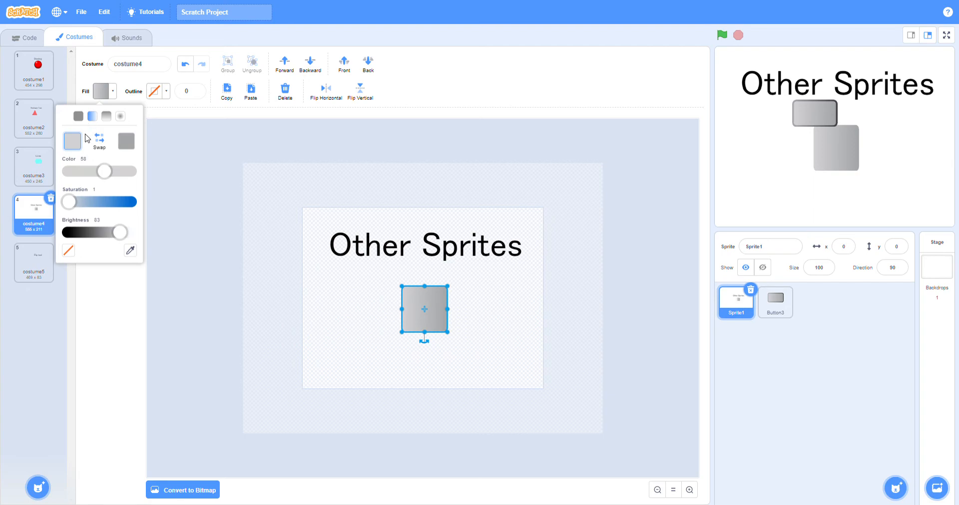
pyautogui.click(78, 116)
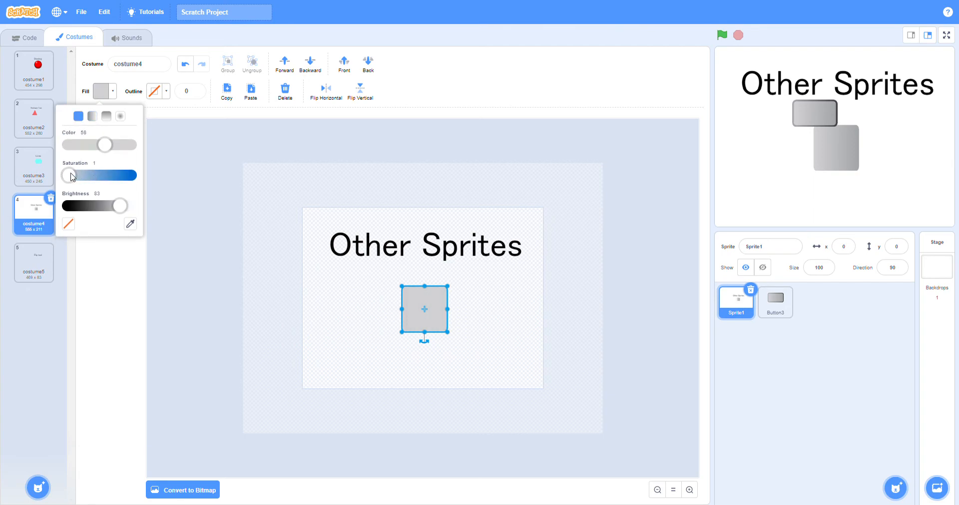
pyautogui.moveTo(69, 176); pyautogui.dragTo(172, 178)
pyautogui.click(259, 202)
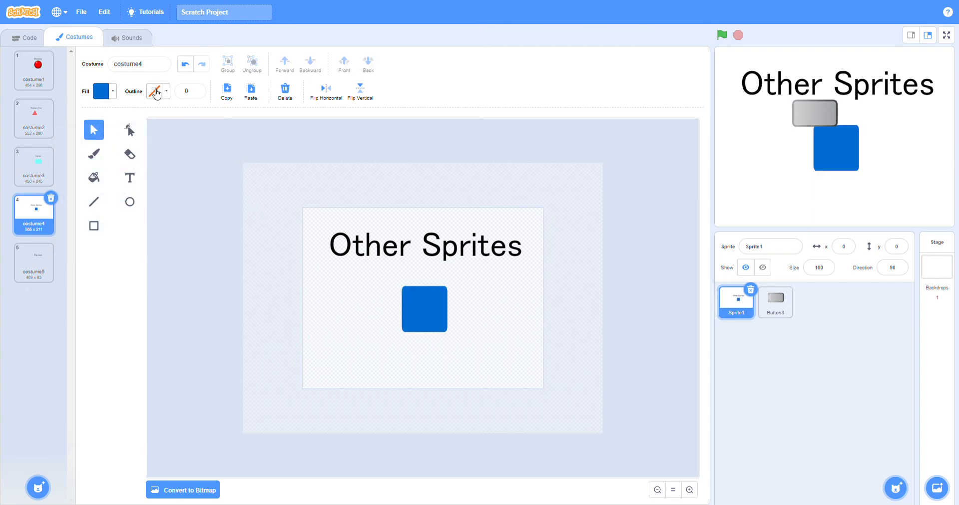
# Step: Try to set a red outline 40 wide for the rounded square
pyautogui.click(155, 91)
pyautogui.click(180, 149)
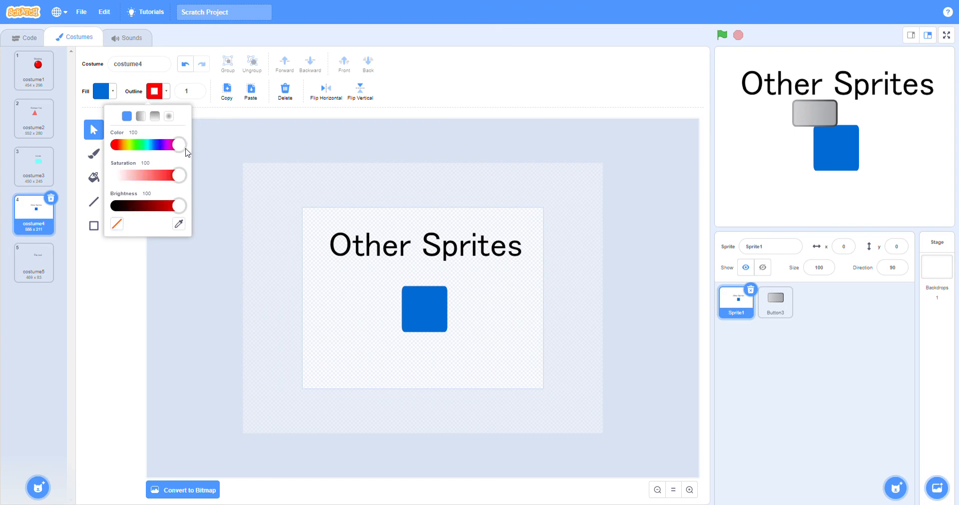
pyautogui.click(195, 90)
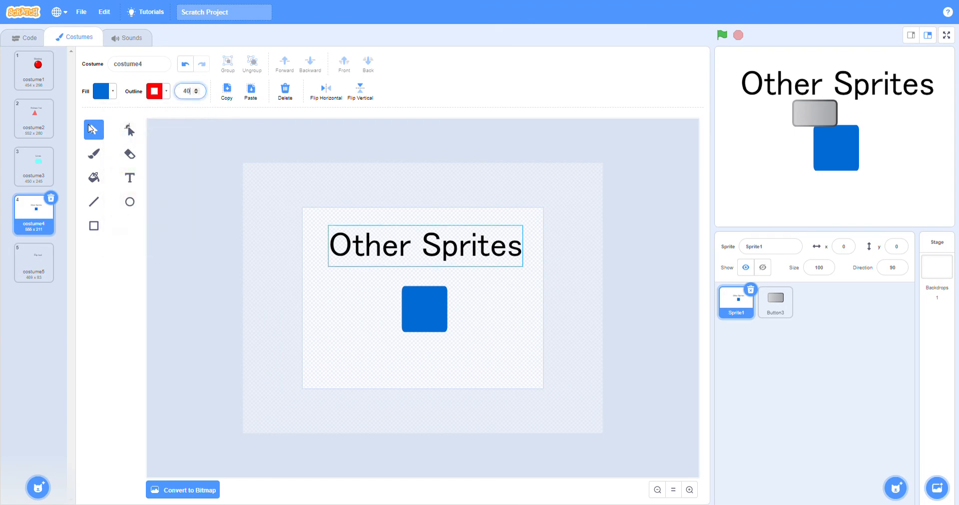
# Step: Give the blue rounded square a red outline with color 100 and a width of 7
pyautogui.click(425, 310)
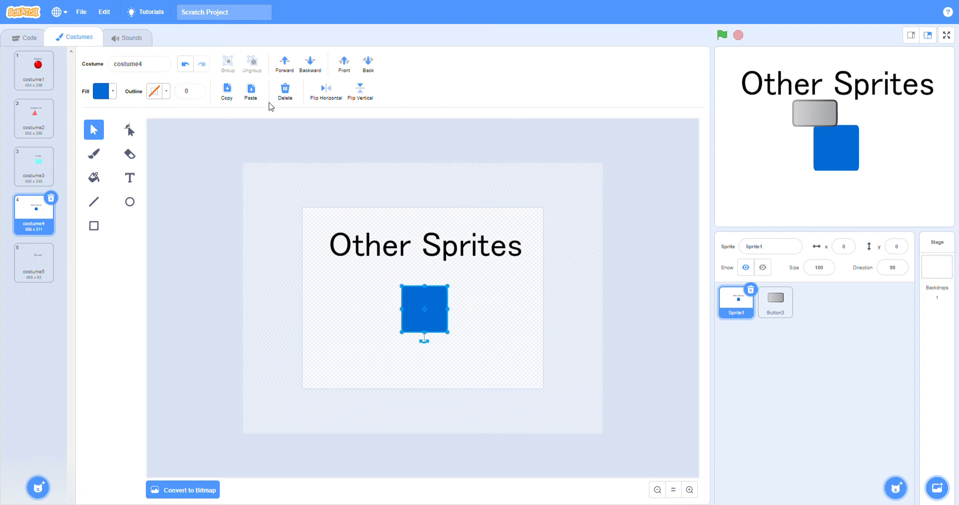
pyautogui.click(155, 91)
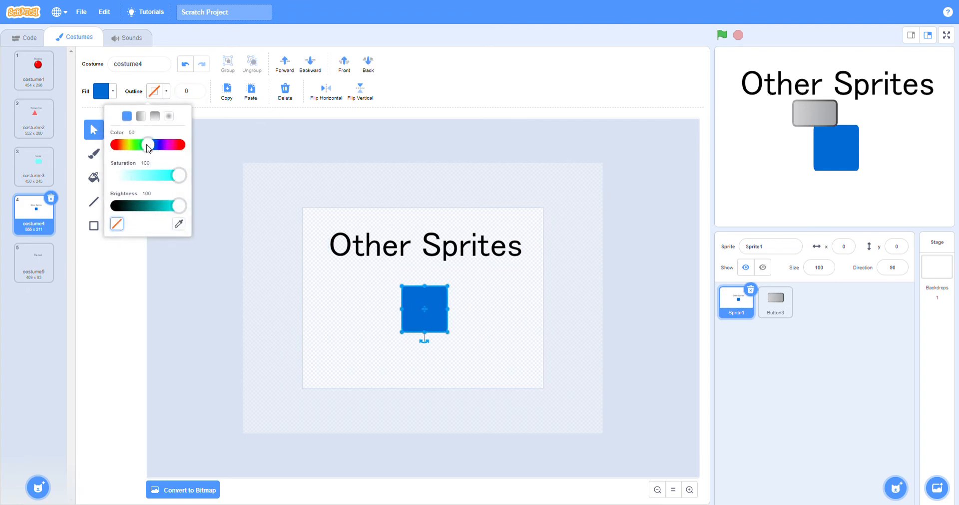
pyautogui.moveTo(148, 145); pyautogui.dragTo(210, 148)
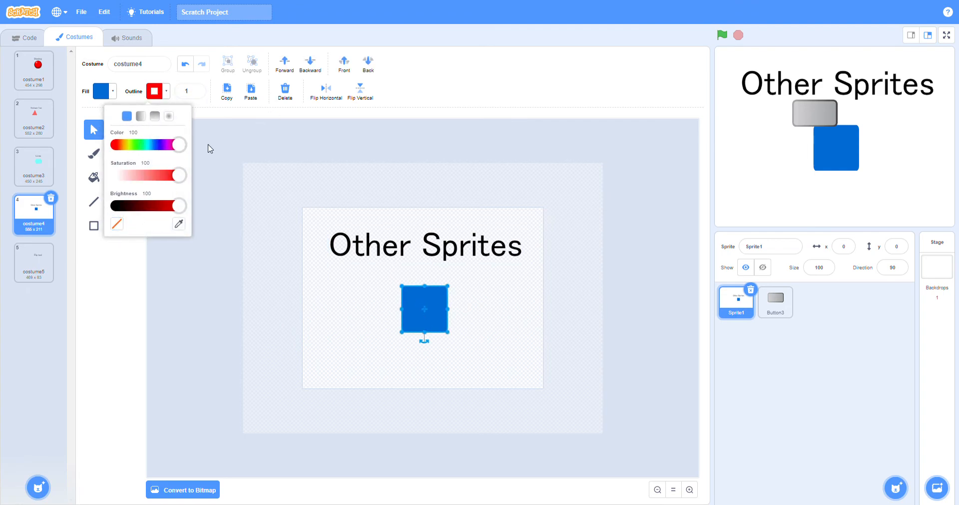
pyautogui.click(197, 91)
pyautogui.click(197, 90)
pyautogui.click(197, 90)
pyautogui.click(197, 91)
pyautogui.click(197, 91)
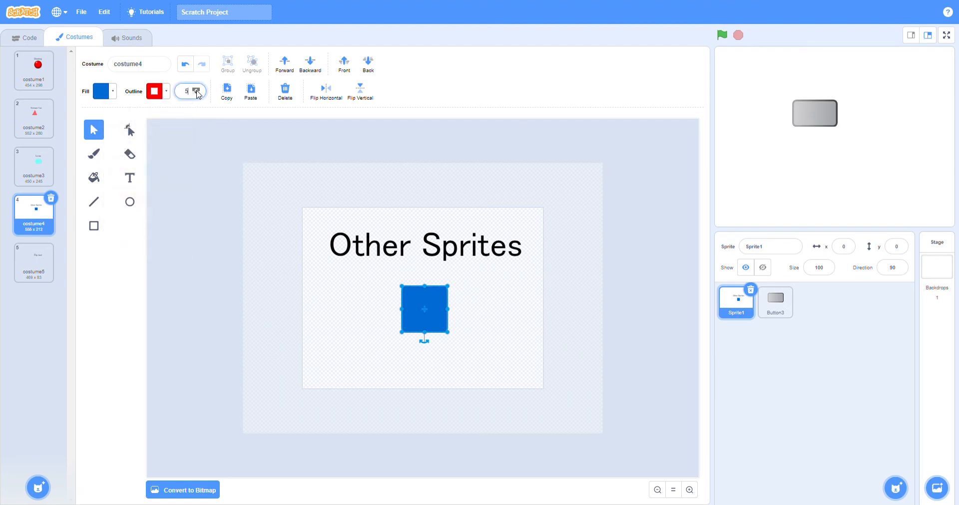
# Step: Switch to costume5, the one with the "Flip tool" heading
pyautogui.click(47, 265)
pyautogui.click(422, 233)
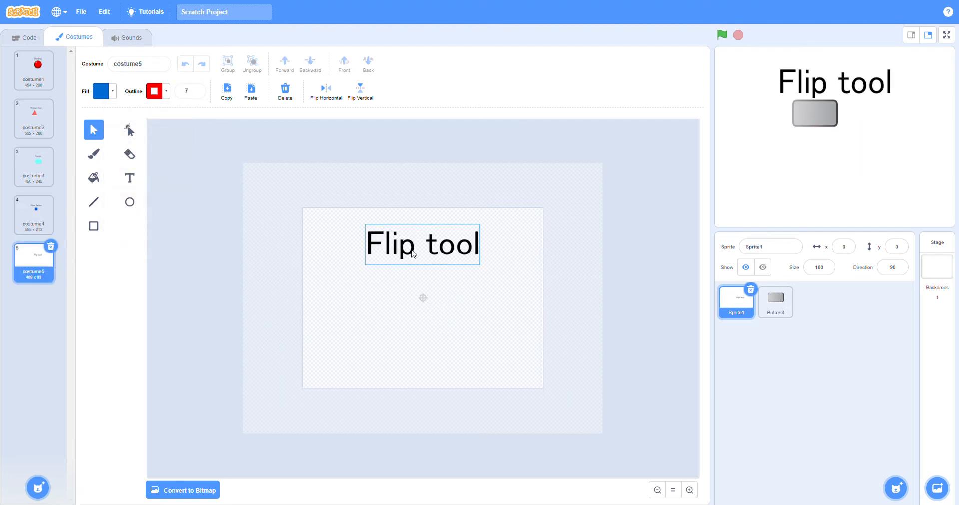
pyautogui.click(293, 244)
pyautogui.click(132, 202)
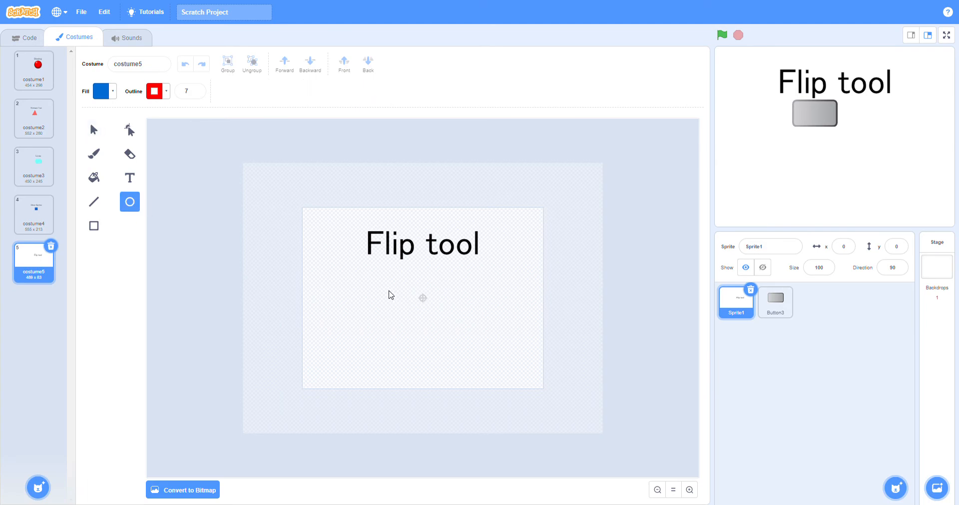
pyautogui.moveTo(374, 281); pyautogui.dragTo(456, 349)
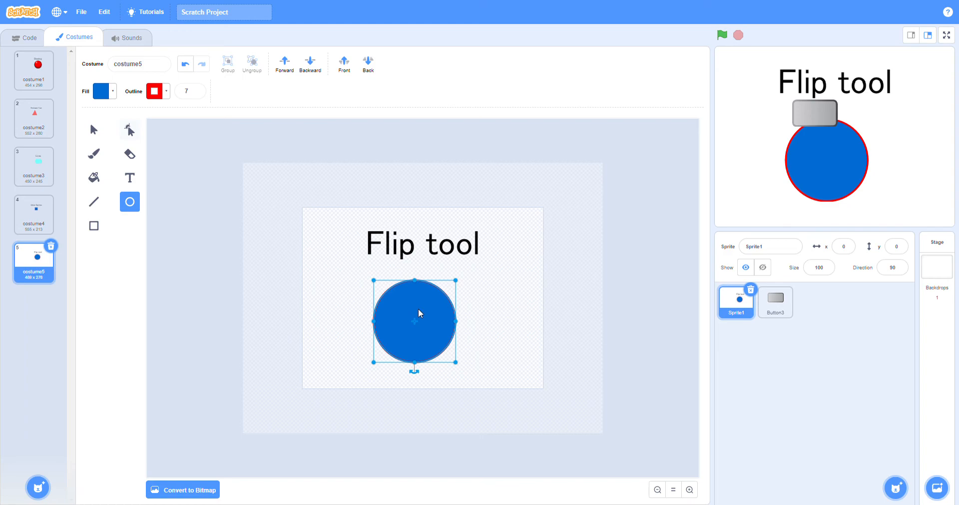
pyautogui.press('a')
pyautogui.click(94, 130)
pyautogui.click(421, 322)
pyautogui.press('Delete')
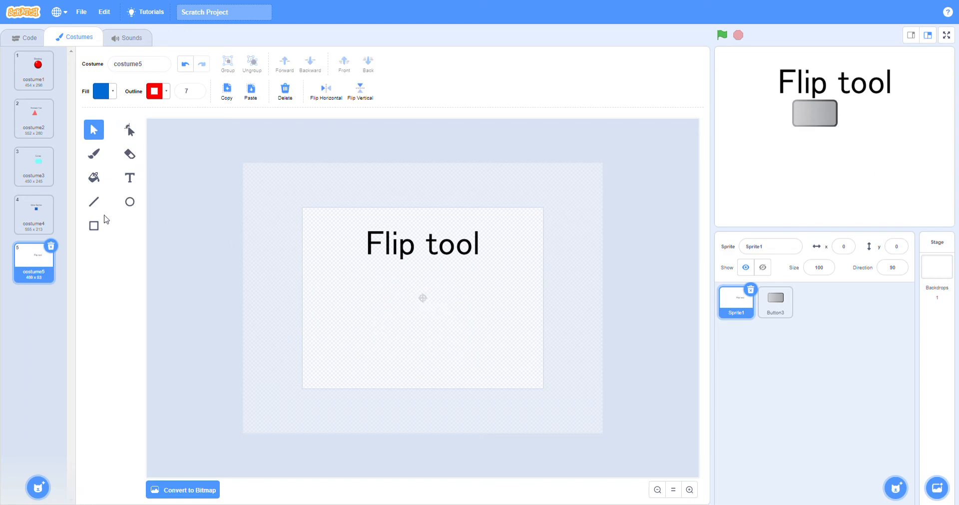
# Step: Draw a blue square with a red outline 7 wide below the "Flip tool" heading
pyautogui.click(95, 225)
pyautogui.moveTo(406, 275); pyautogui.dragTo(448, 327)
# Step: Reshape the blue square by making its upper-left corner point curved and adjusting the curve so the side edge runs straight up
pyautogui.click(129, 130)
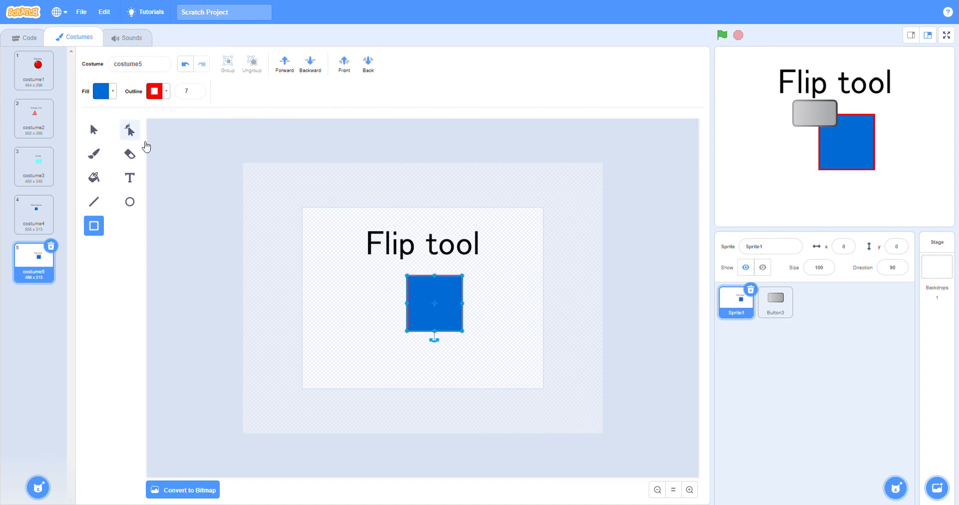
pyautogui.click(407, 276)
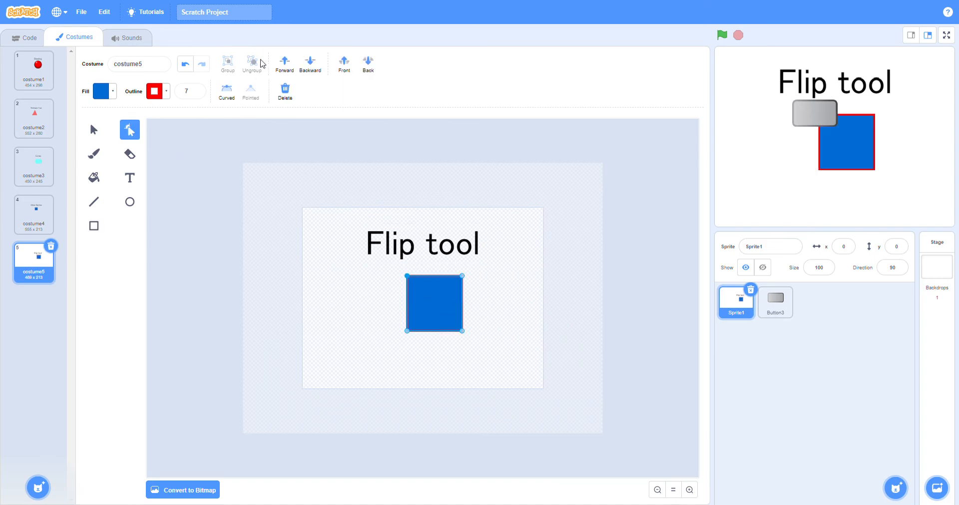
pyautogui.click(227, 92)
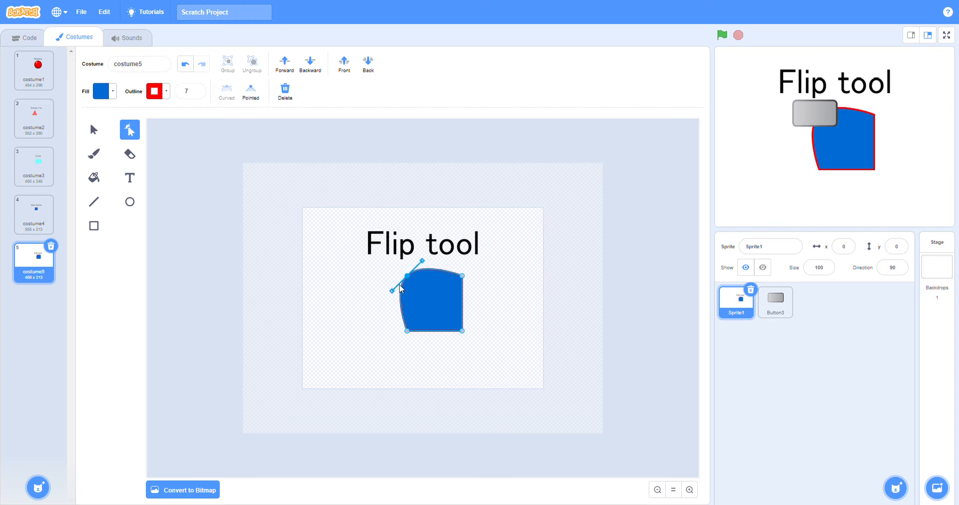
pyautogui.moveTo(398, 294); pyautogui.dragTo(406, 297)
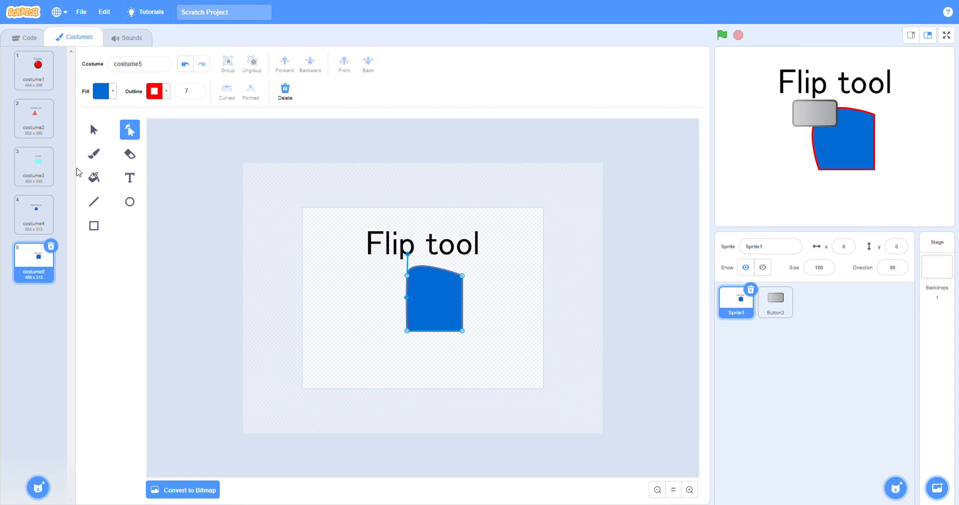
pyautogui.click(414, 277)
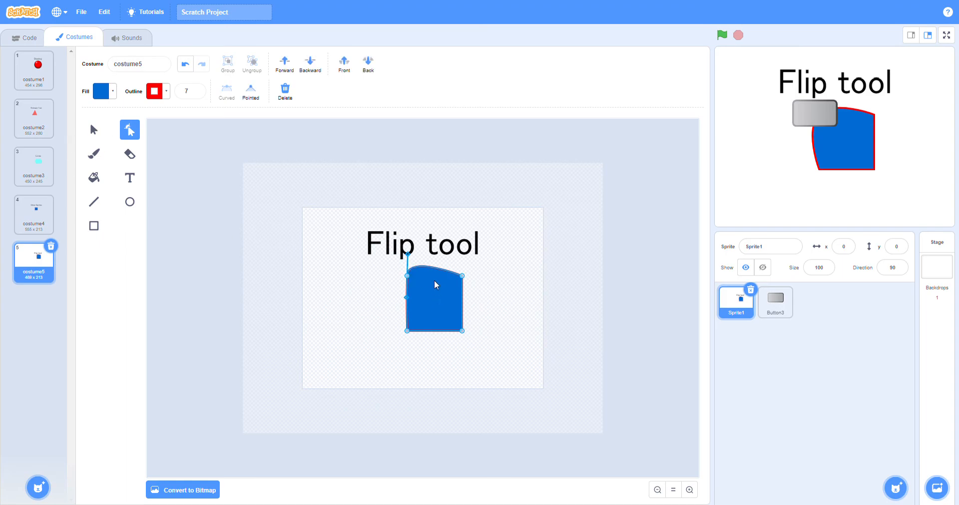
# Step: Duplicate the reshaped square, flip the copy horizontally and place it overlapping the original, slightly offset to the right
pyautogui.press('v')
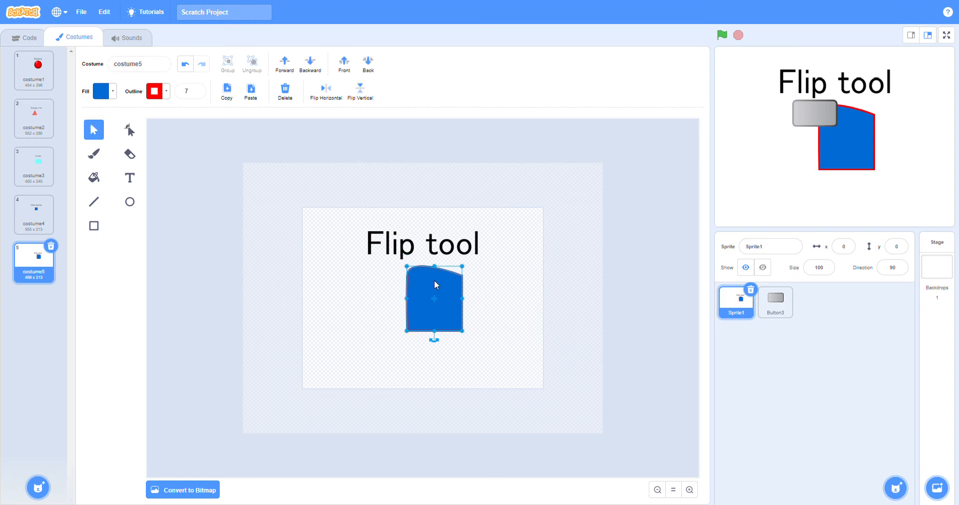
pyautogui.hotkey('ctrl', 'v')
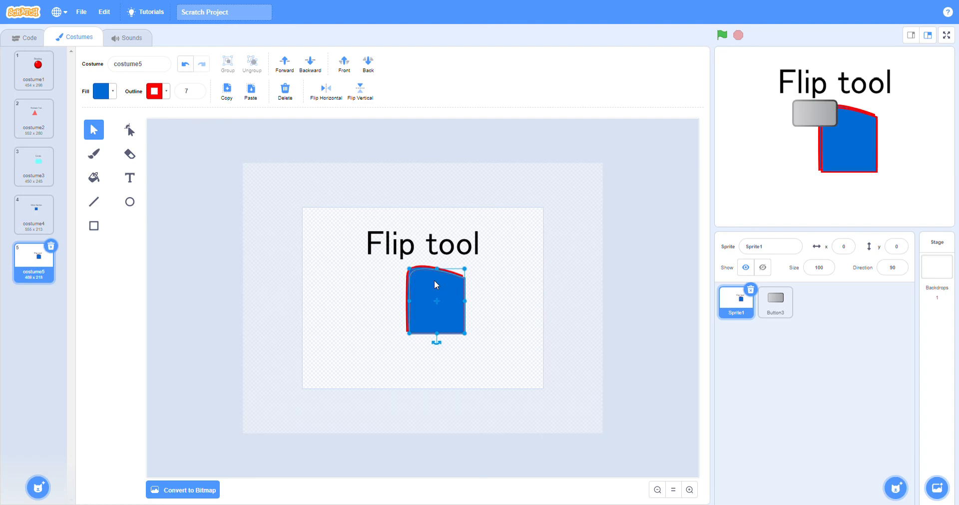
pyautogui.click(327, 89)
pyautogui.moveTo(439, 304); pyautogui.dragTo(446, 310)
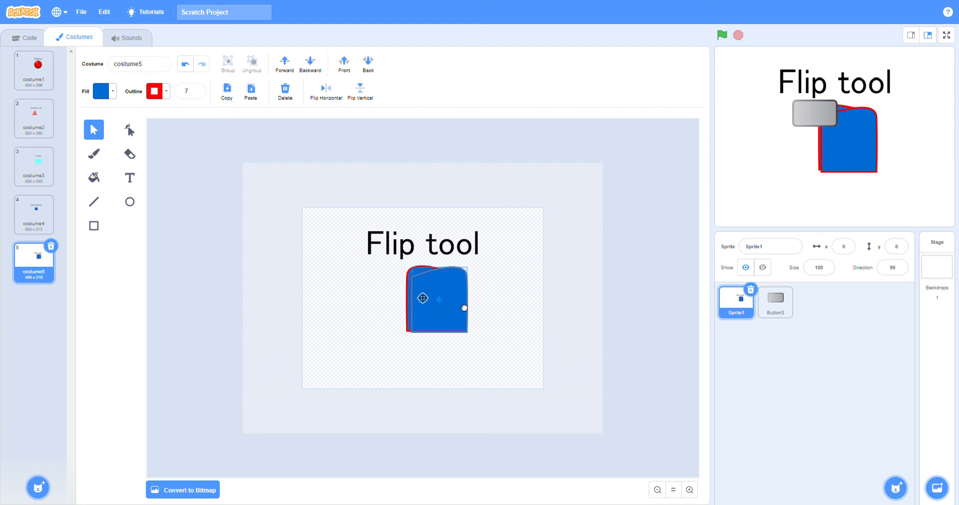
pyautogui.click(525, 327)
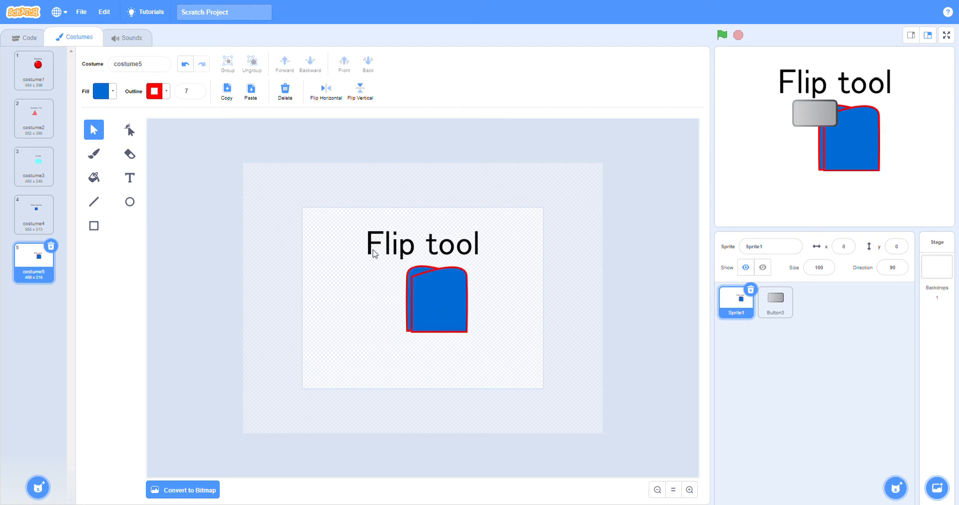
# Step: Draw a small blue rectangle across the dip between the two rounded corners at the top of the overlapping shapes
pyautogui.click(94, 227)
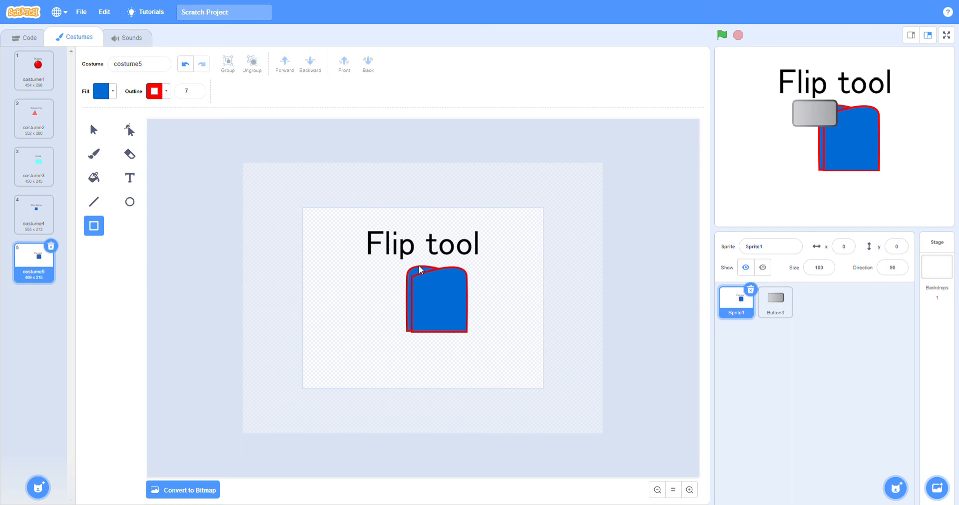
pyautogui.moveTo(419, 265)
pyautogui.mouseDown()
pyautogui.moveTo(455, 282)
pyautogui.moveTo(426, 271)
pyautogui.moveTo(444, 275)
pyautogui.mouseUp()
pyautogui.click(93, 129)
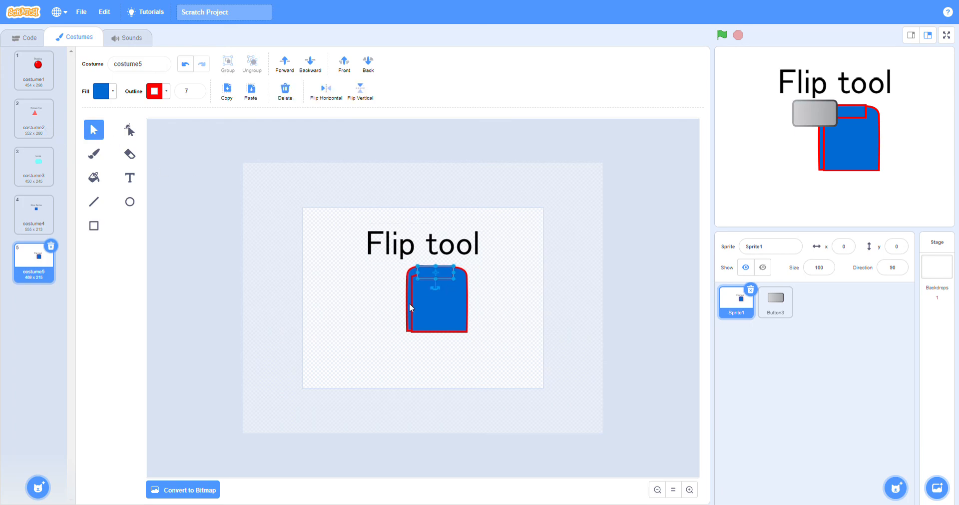
pyautogui.click(490, 351)
# Step: Move the "Flip tool" heading slightly up and remove the outline from all the blue shapes below it
pyautogui.moveTo(400, 284); pyautogui.dragTo(394, 263)
pyautogui.click(342, 334)
pyautogui.moveTo(443, 245); pyautogui.dragTo(505, 367)
pyautogui.click(163, 97)
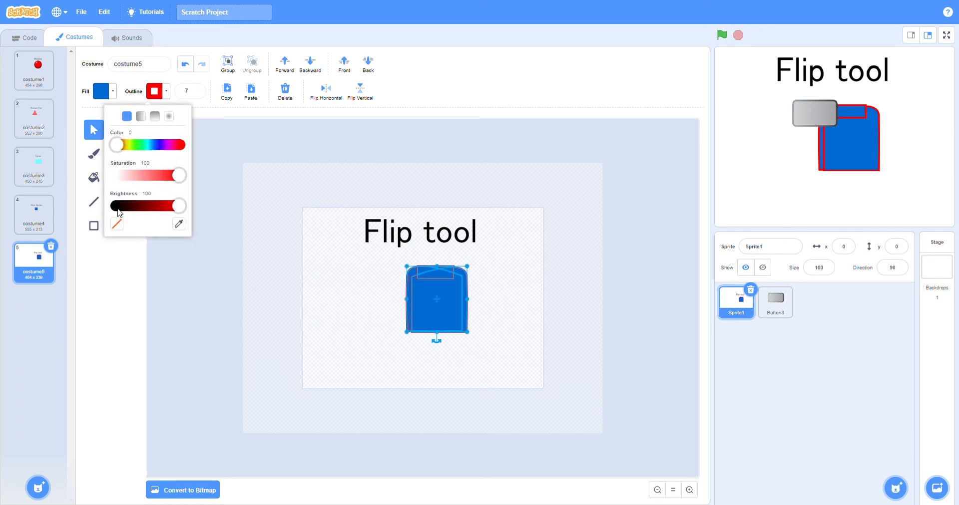
pyautogui.click(118, 223)
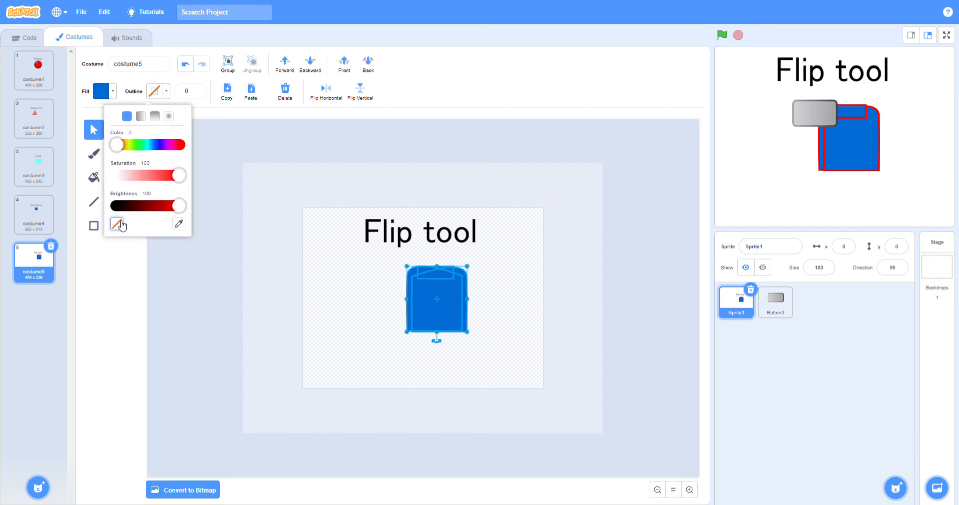
pyautogui.click(359, 303)
# Step: Duplicate all the blue shapes, flip the copy vertically and align it slightly lower to form a tall rounded rectangle
pyautogui.moveTo(448, 312); pyautogui.dragTo(489, 352)
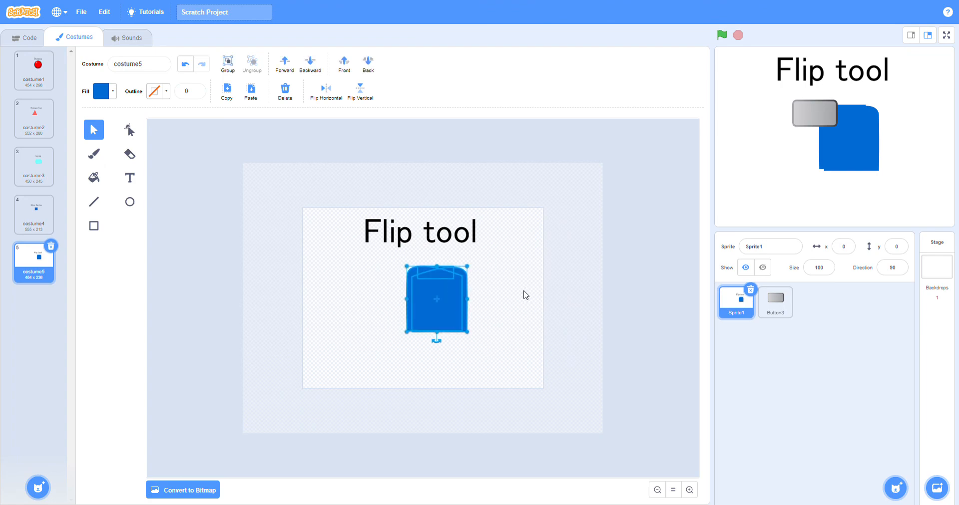
pyautogui.click(352, 103)
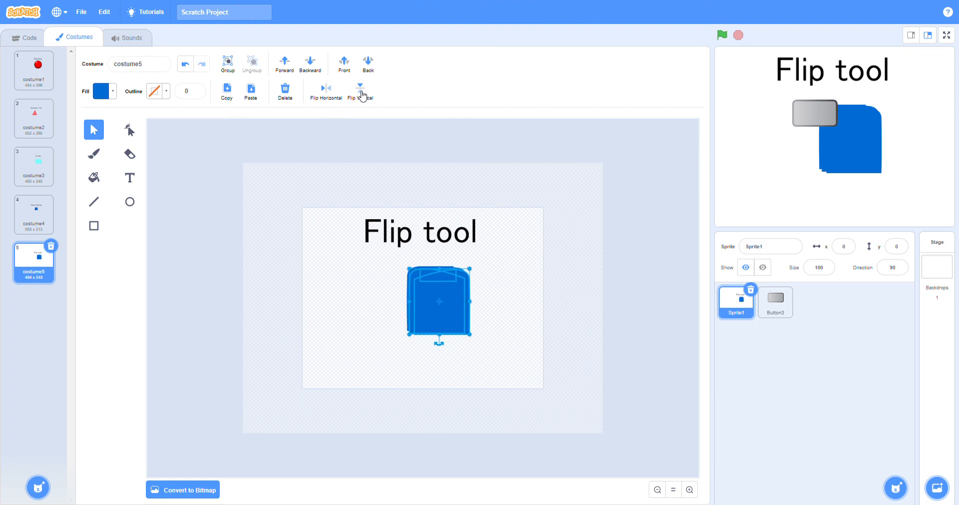
pyautogui.click(364, 97)
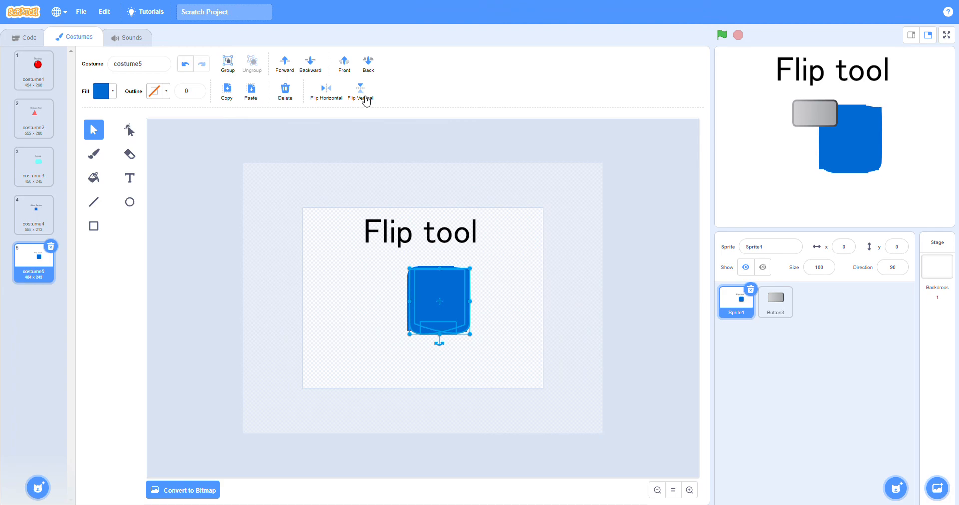
pyautogui.moveTo(433, 297); pyautogui.dragTo(440, 314)
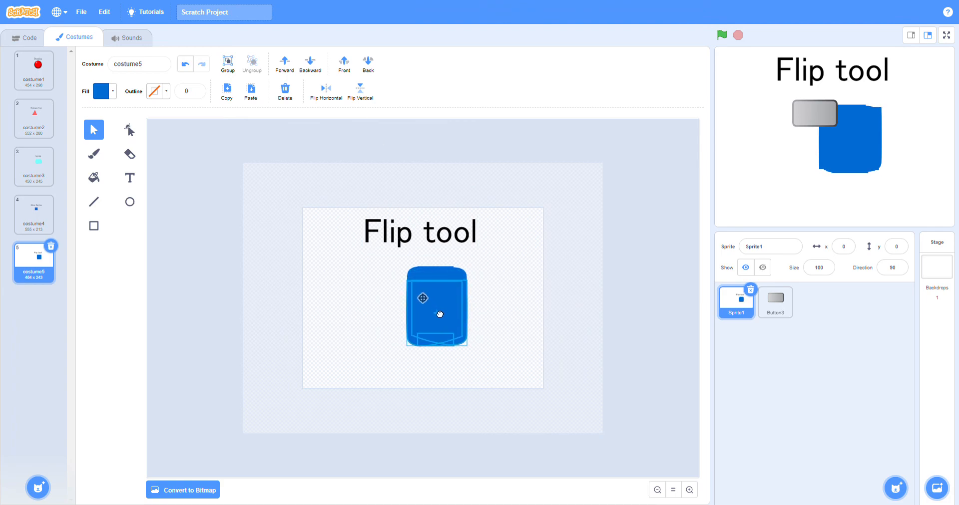
pyautogui.click(507, 325)
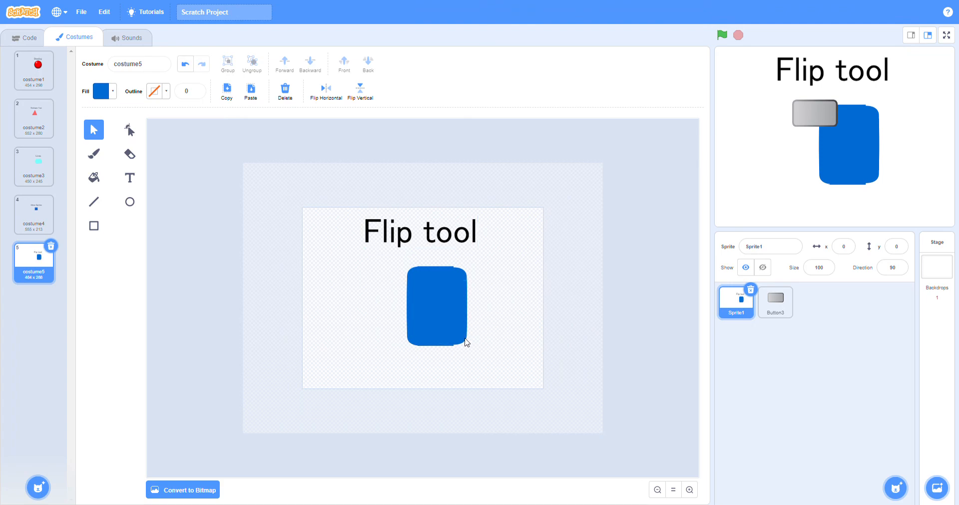